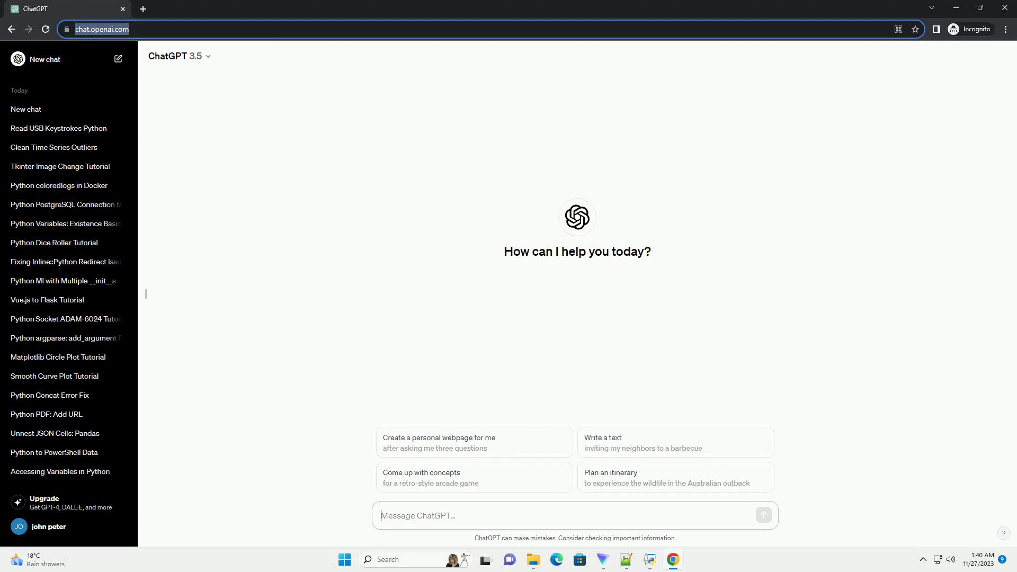
type("write an informative tutorial about Clipboard warning with python win32com with code example")
Step: Send the prompt requesting a Python win32com tutorial on clipboard warnings
key("Return")
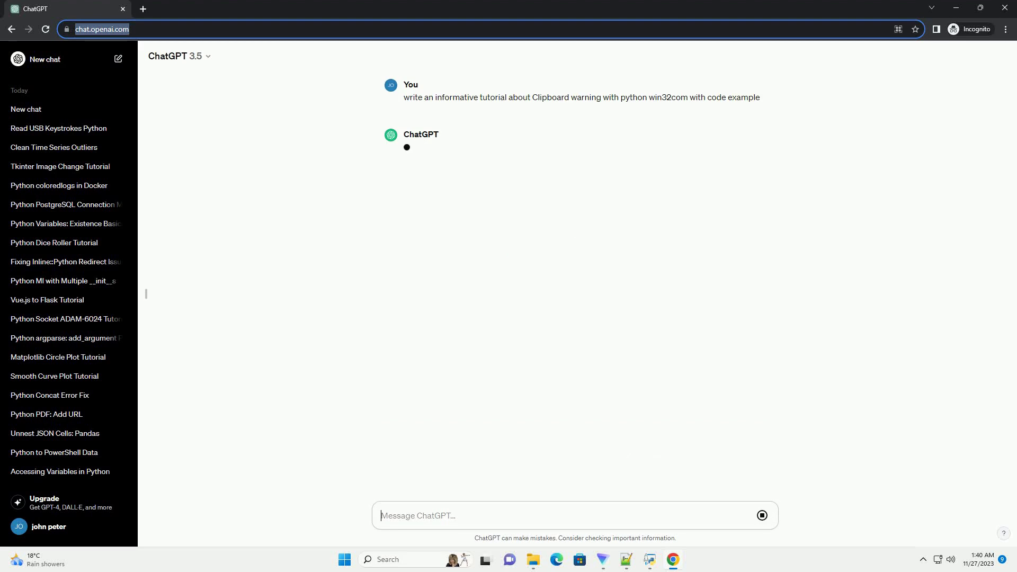